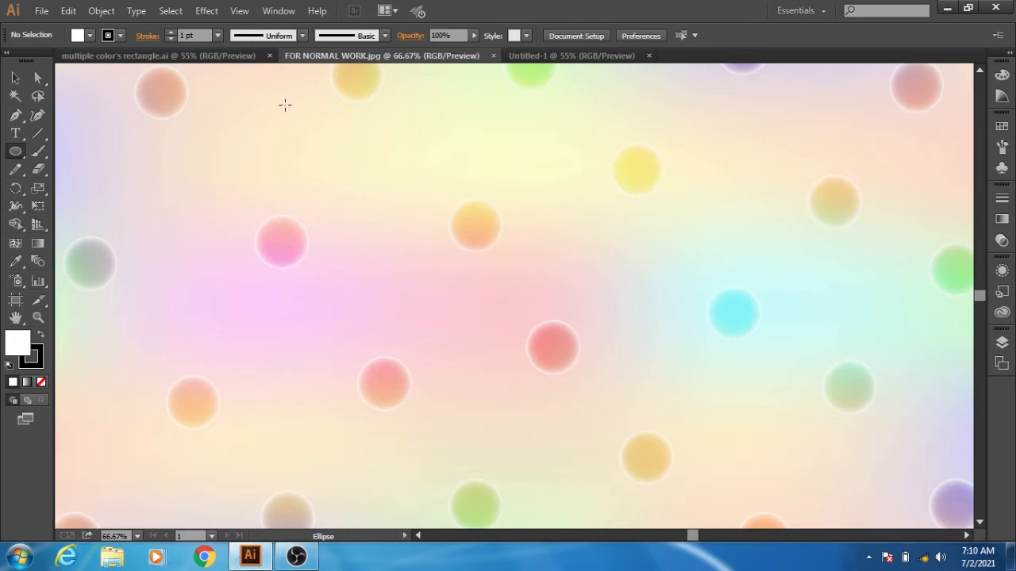
In the Untitled-1 document, draw a rectangle covering the whole artboard and remove its stroke
left_click(567, 57)
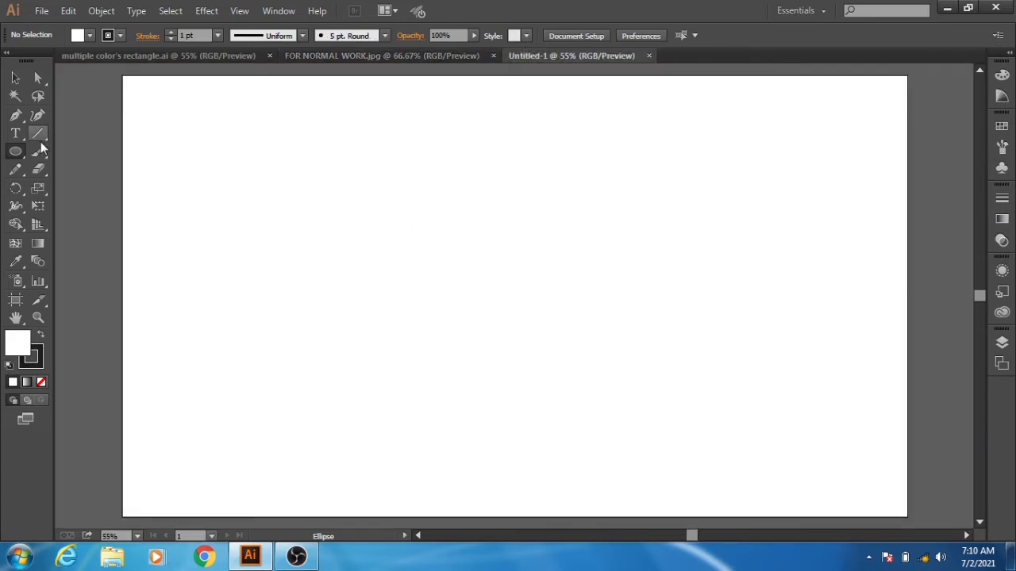
left_click_drag(15, 150, 73, 153)
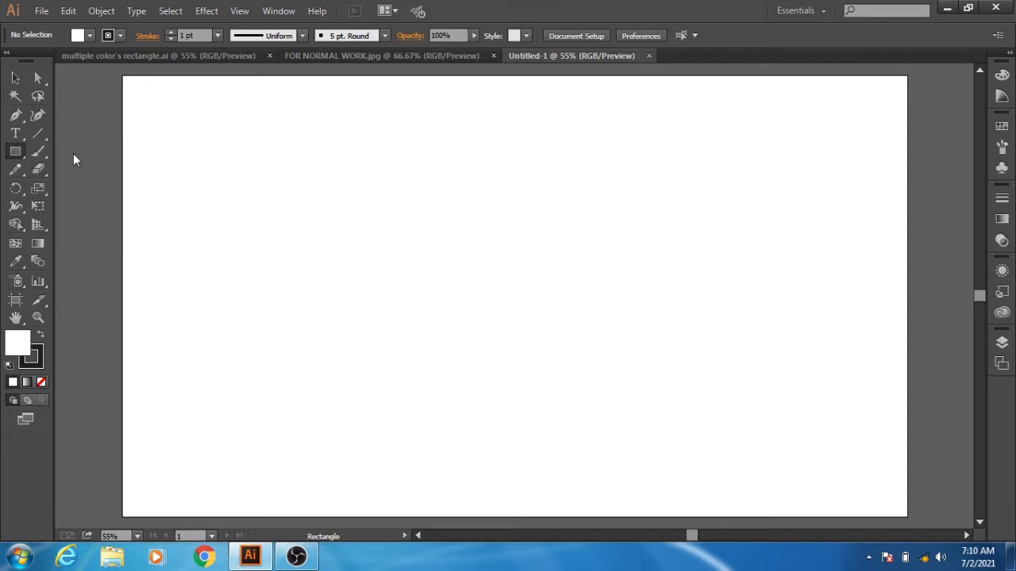
left_click_drag(121, 75, 906, 515)
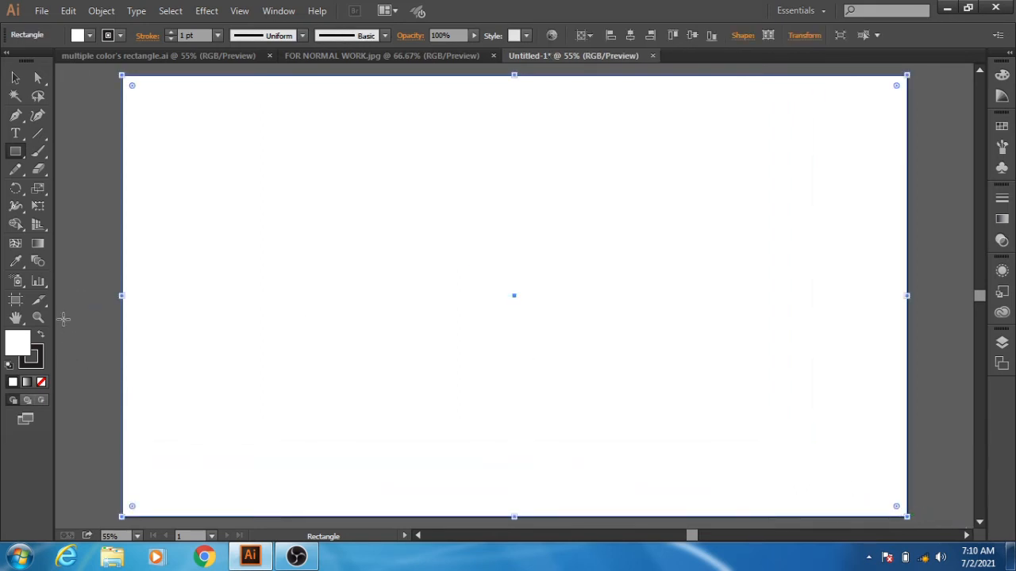
left_click(30, 358)
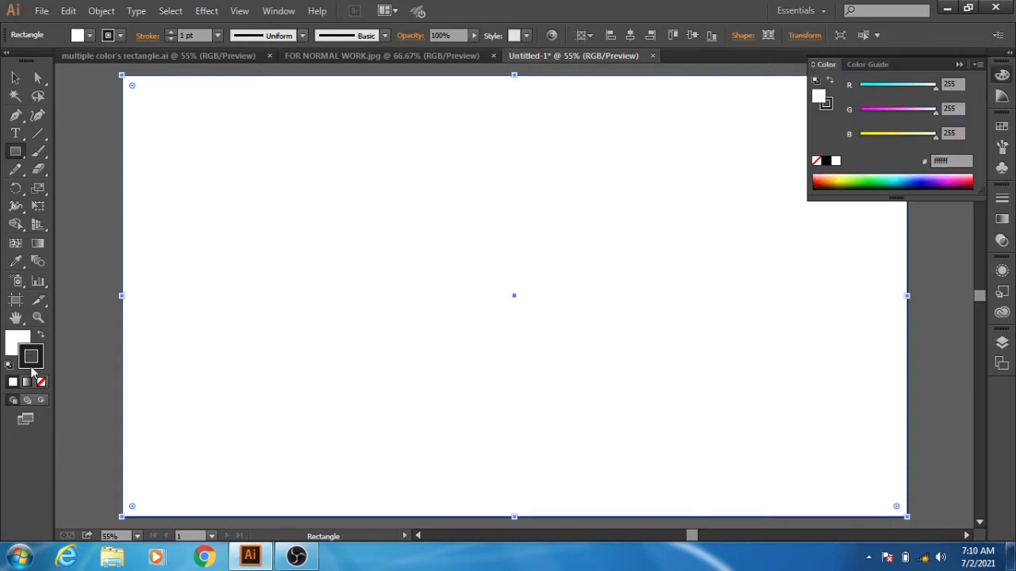
left_click(41, 382)
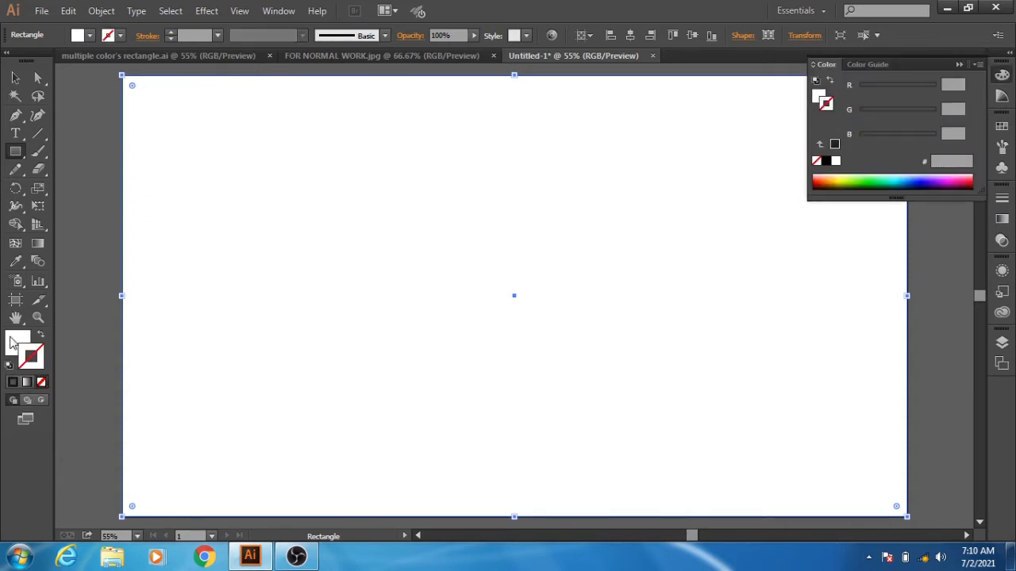
Fill the artboard-sized rectangle with the dark gray color 282828 and deselect it
double_click(14, 343)
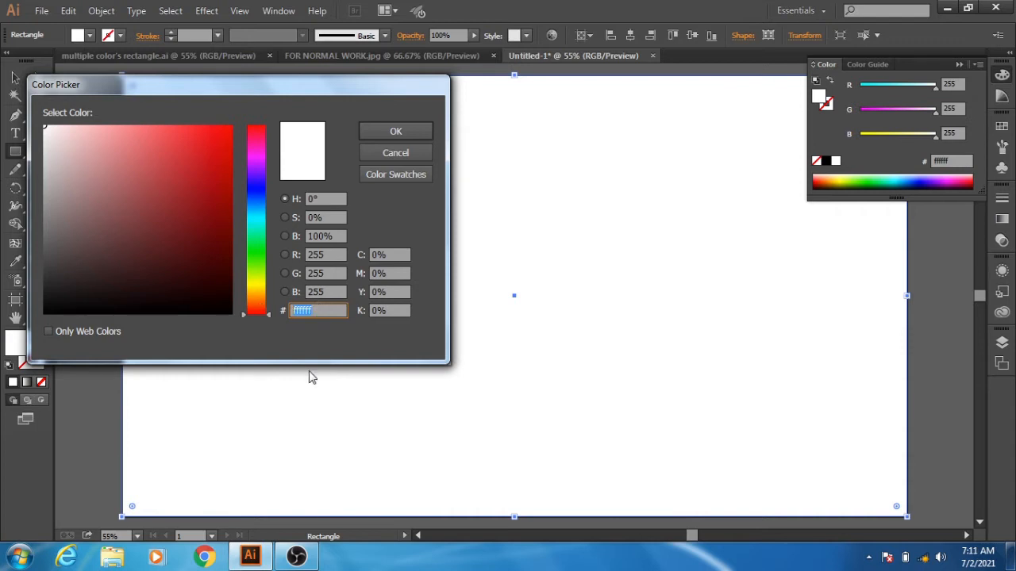
type("282828")
left_click_drag(328, 309, 276, 317)
left_click(393, 134)
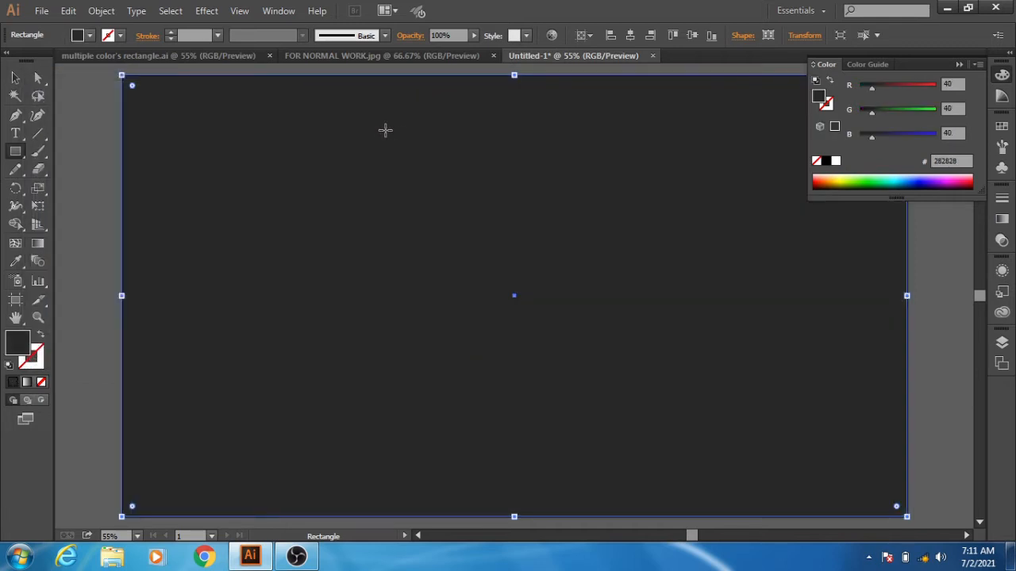
left_click(15, 77)
left_click(98, 166)
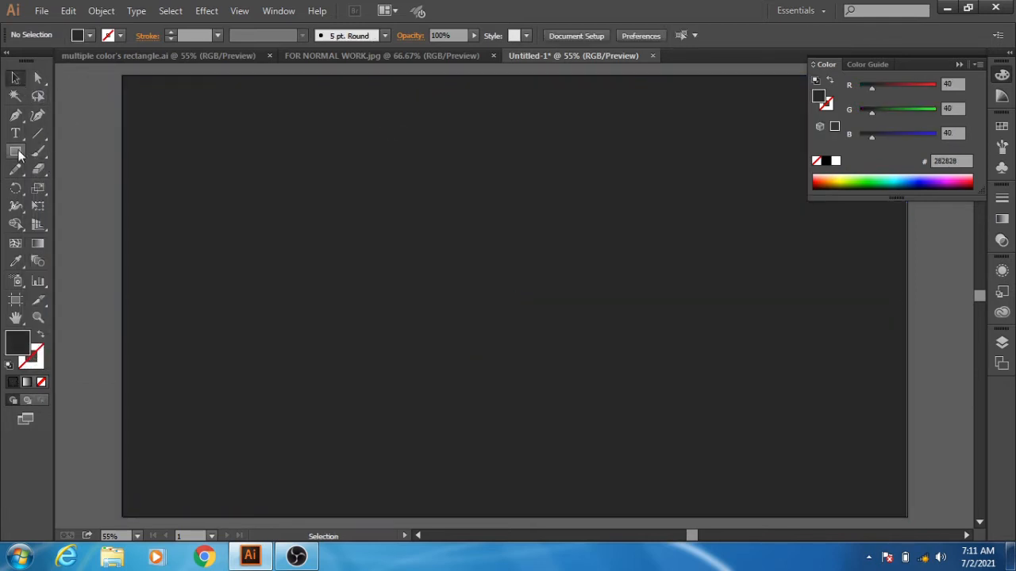
Draw a small circle with the Ellipse tool in the left half of the dark background, slightly above the middle
left_click(15, 150)
left_click(85, 188)
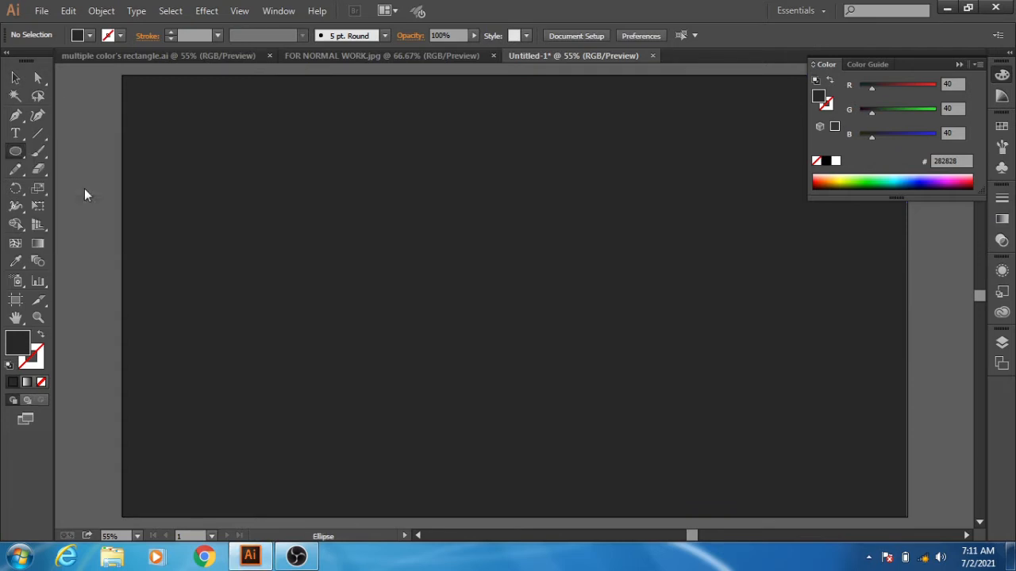
left_click_drag(324, 231, 370, 272)
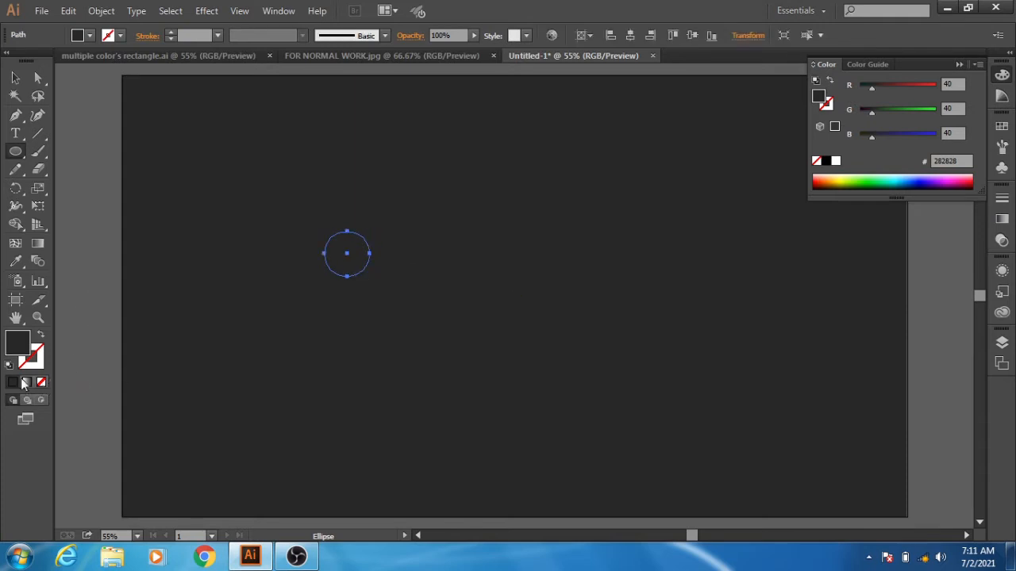
Fill the circle with a radial white-to-black gradient and move the gradient midpoint to 87%
left_click(27, 383)
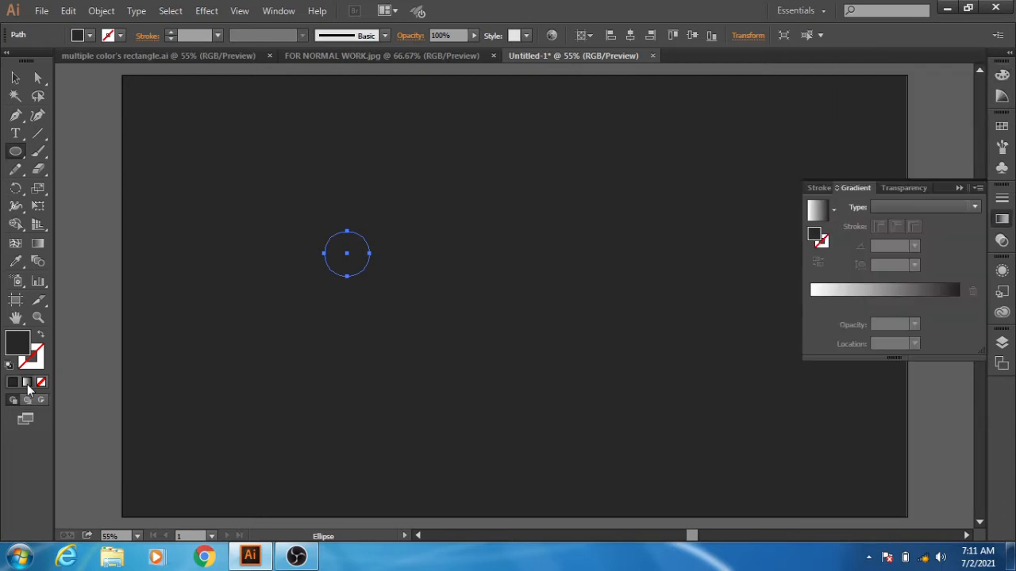
left_click(28, 384)
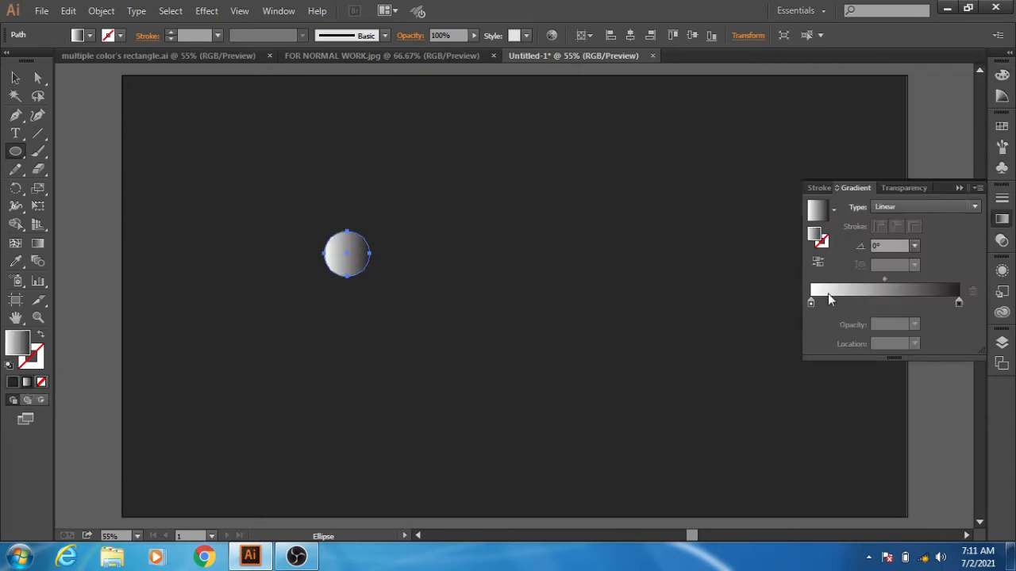
left_click(974, 206)
left_click(918, 240)
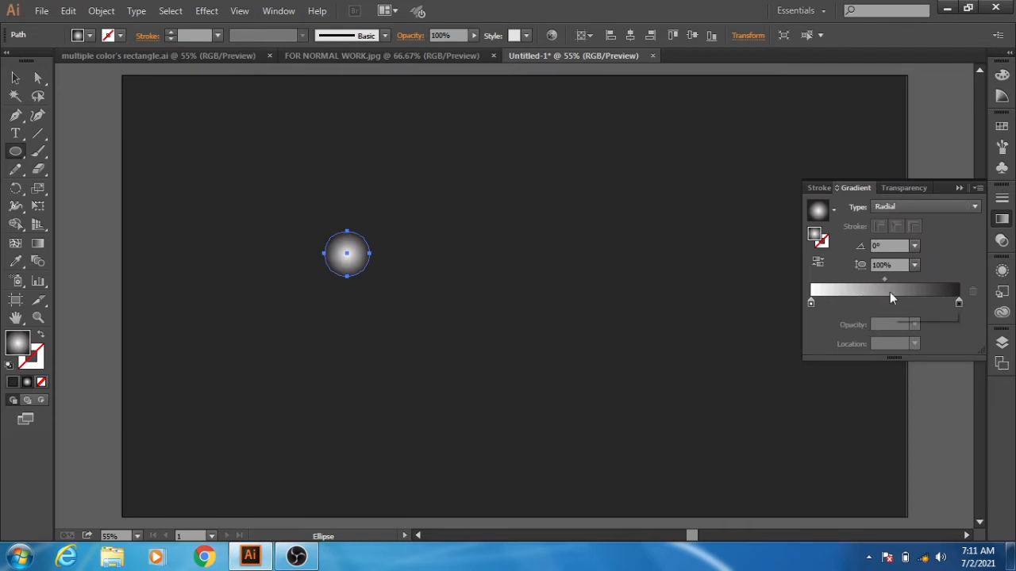
left_click_drag(885, 281, 940, 281)
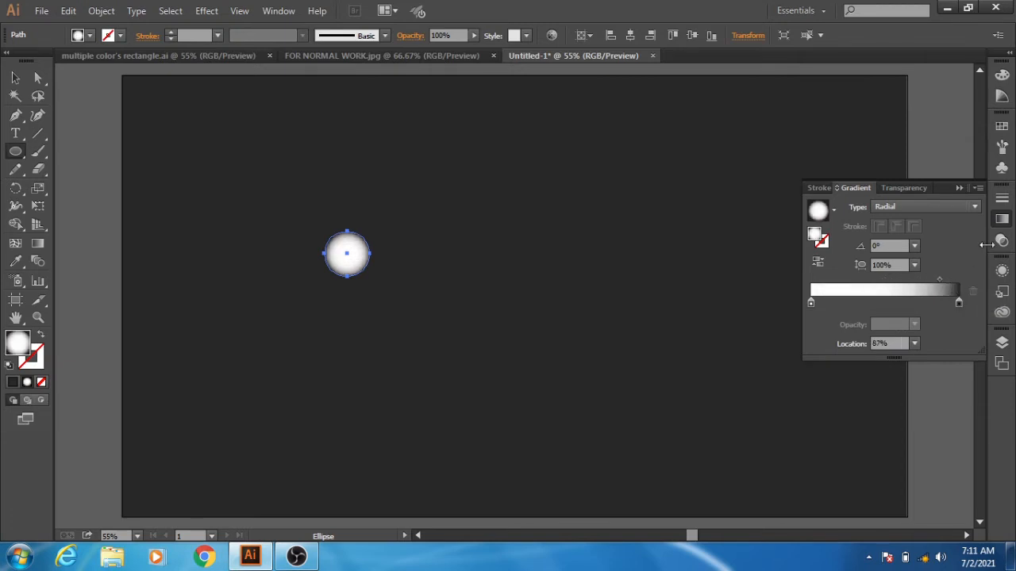
left_click(1003, 221)
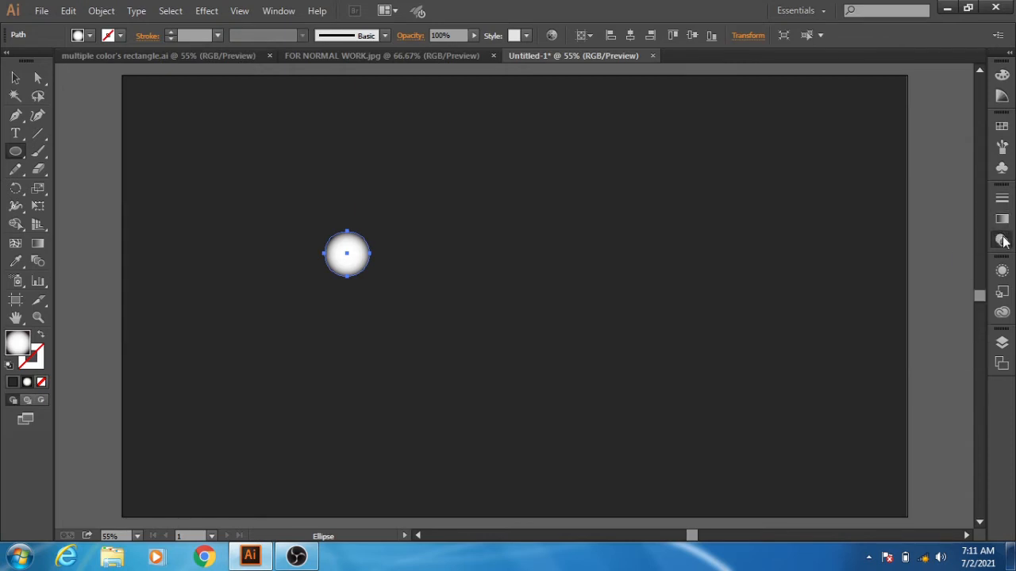
Set the circle's opacity to 50% and its blend mode to Difference
left_click(1002, 240)
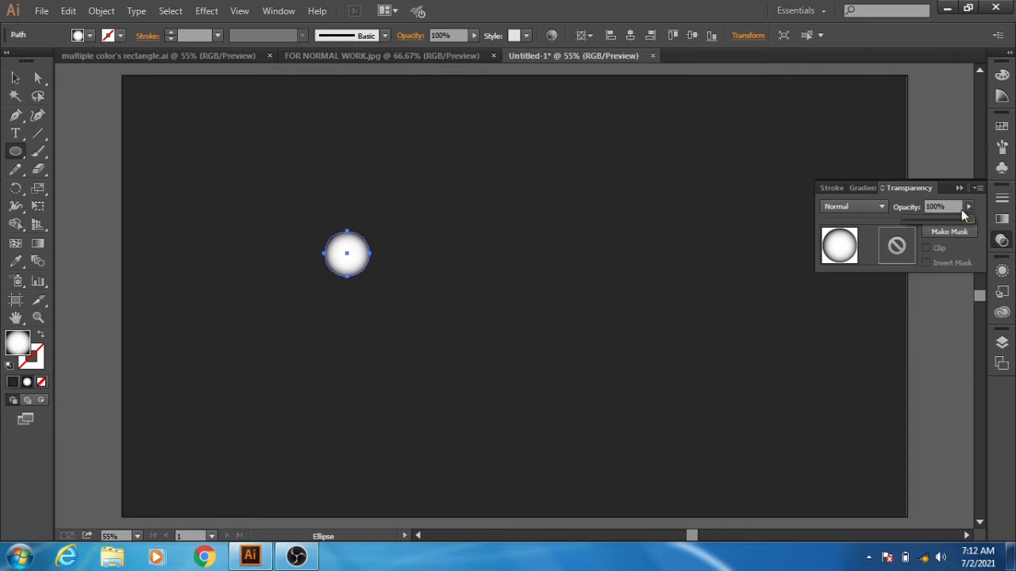
left_click_drag(944, 220, 939, 221)
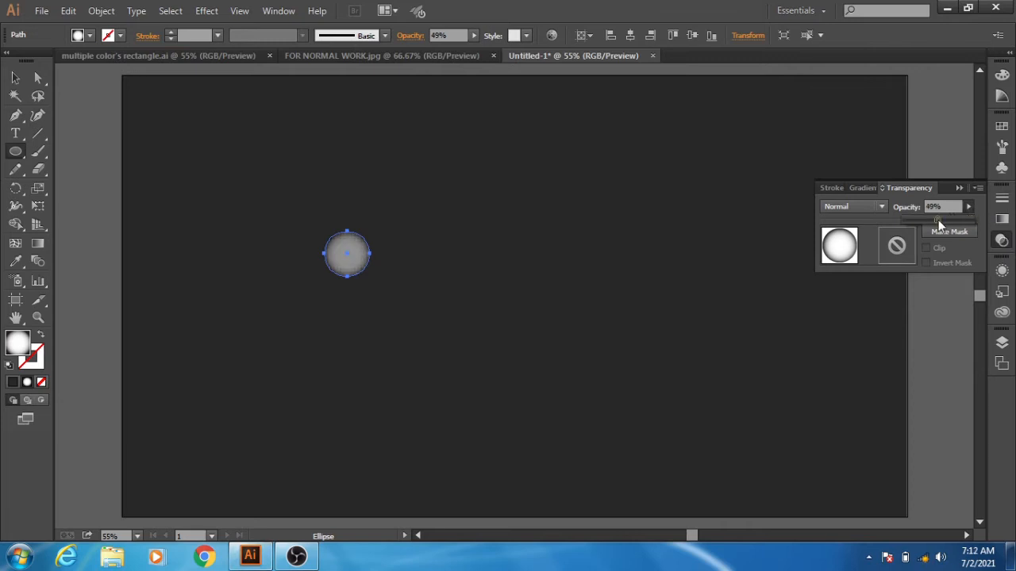
left_click(883, 207)
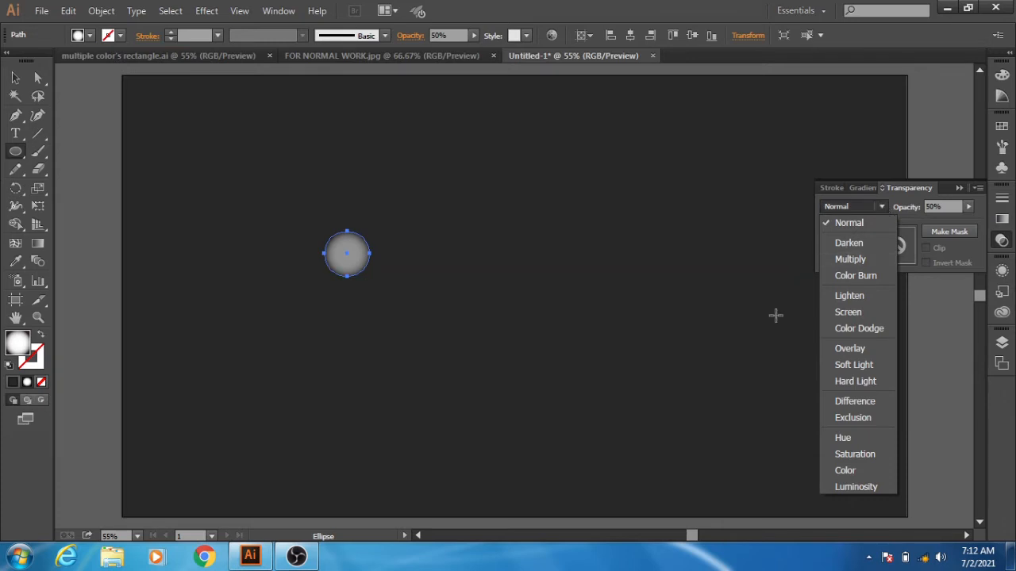
left_click(851, 401)
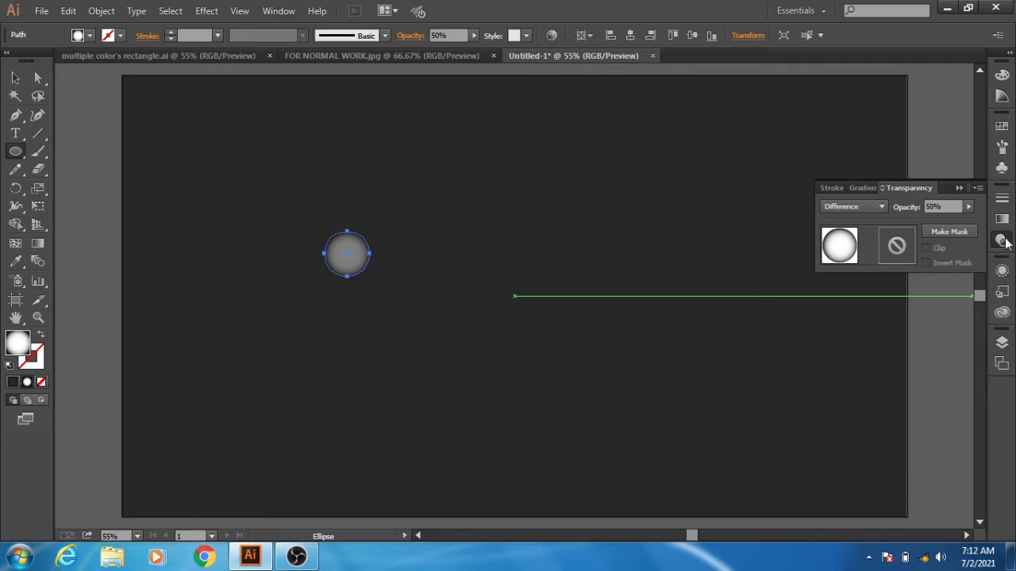
left_click(1003, 240)
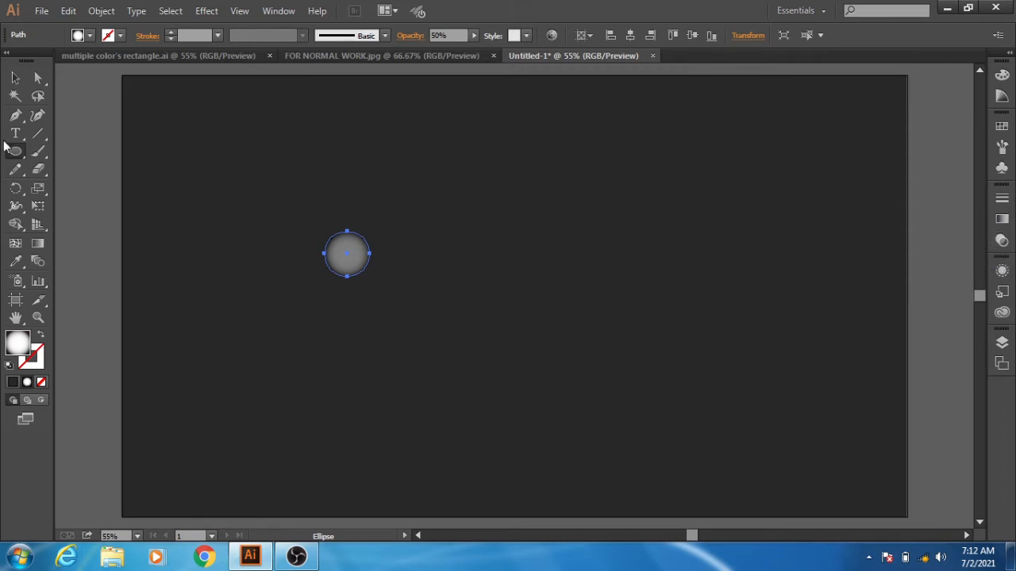
Duplicate the gradient circle repeatedly, scattering the copies across the whole dark background out to its edges and corners
left_click(18, 80)
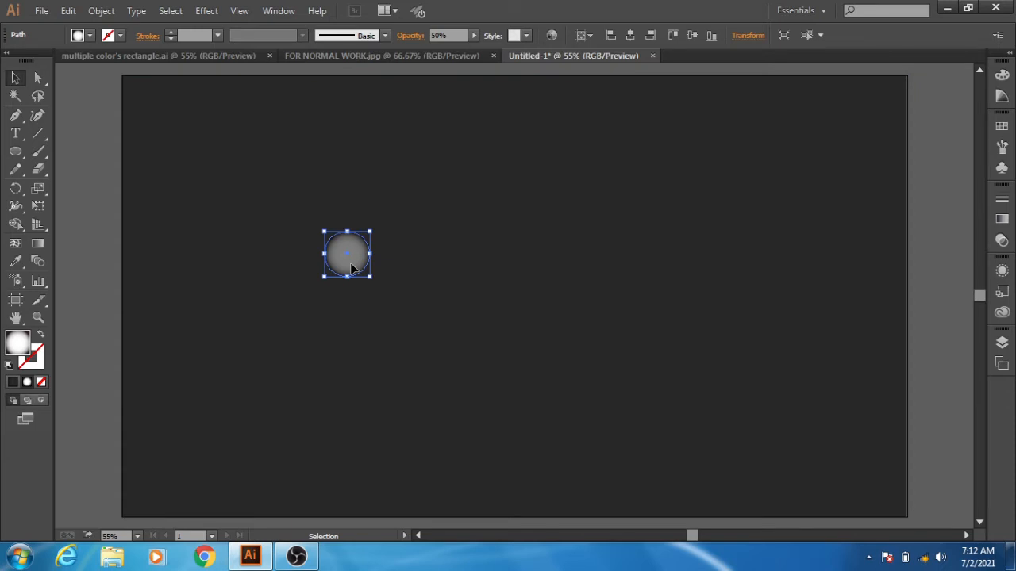
left_click_drag(351, 268, 532, 270)
left_click_drag(531, 270, 671, 250)
left_click_drag(591, 377, 730, 378)
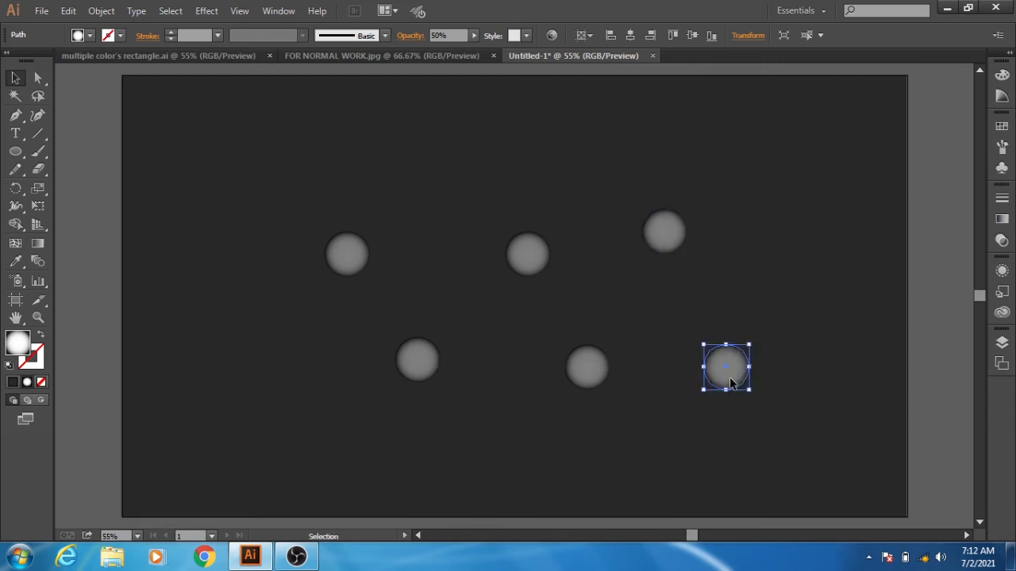
left_click_drag(671, 250, 789, 220)
left_click_drag(790, 220, 663, 490)
left_click_drag(663, 490, 336, 497)
left_click_drag(336, 497, 262, 195)
left_click_drag(169, 102, 170, 114)
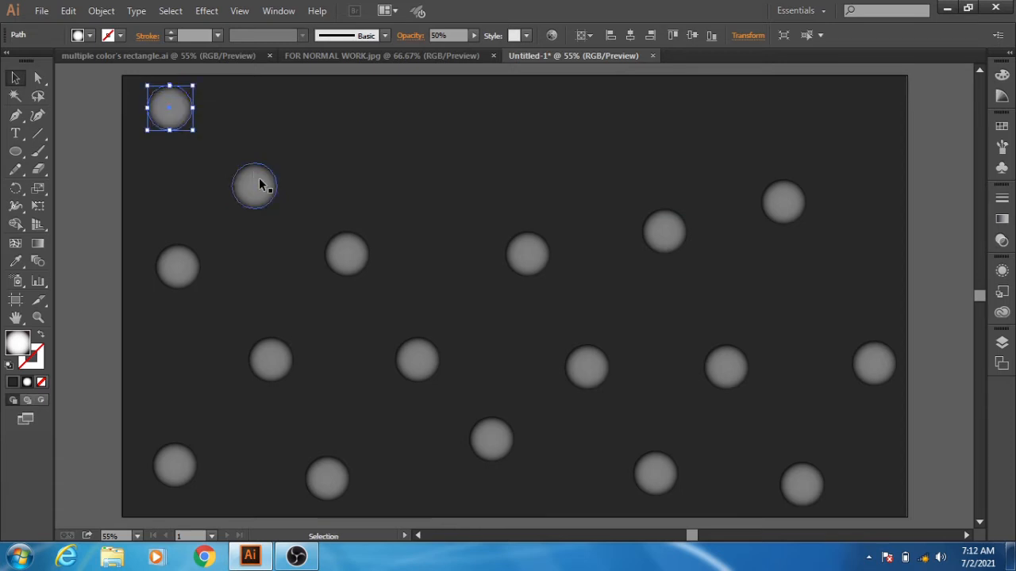
left_click_drag(258, 180, 879, 262)
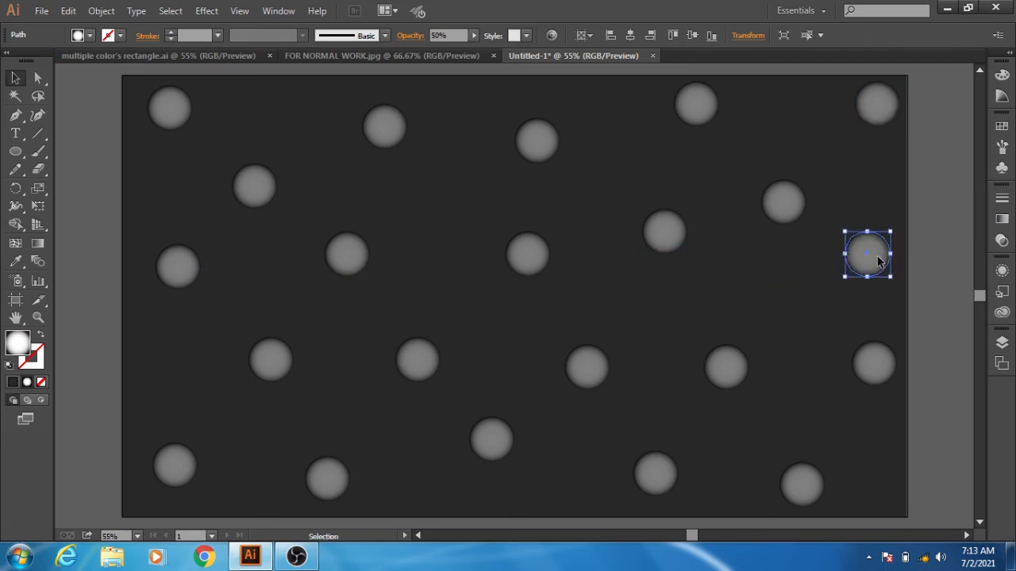
Even out the spacing on the right side by nudging nearby circles and adding one more copy in the gap, then deselect
left_click_drag(880, 371, 887, 408)
left_click_drag(867, 273, 791, 320)
left_click_drag(725, 372, 712, 389)
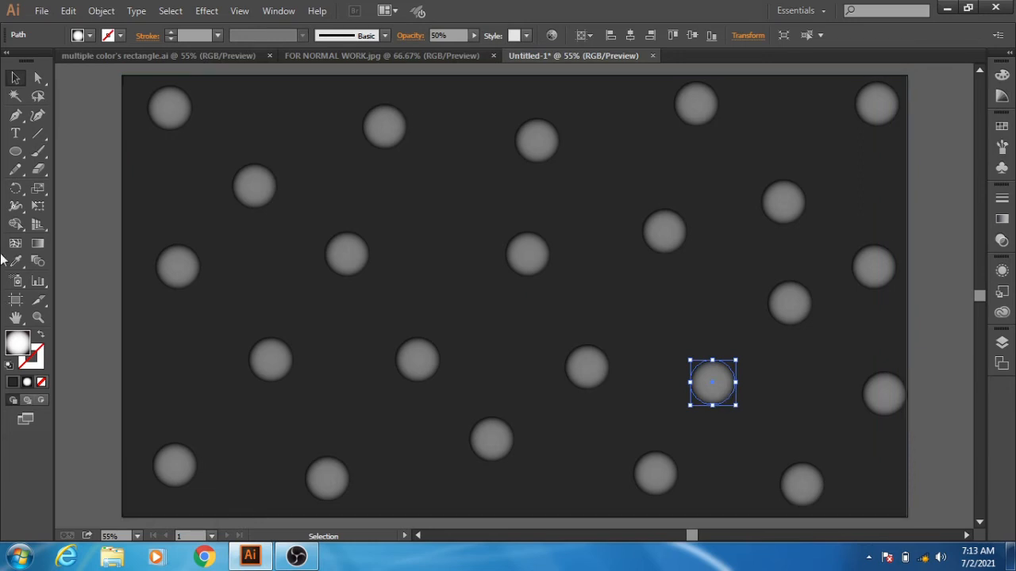
left_click(96, 255)
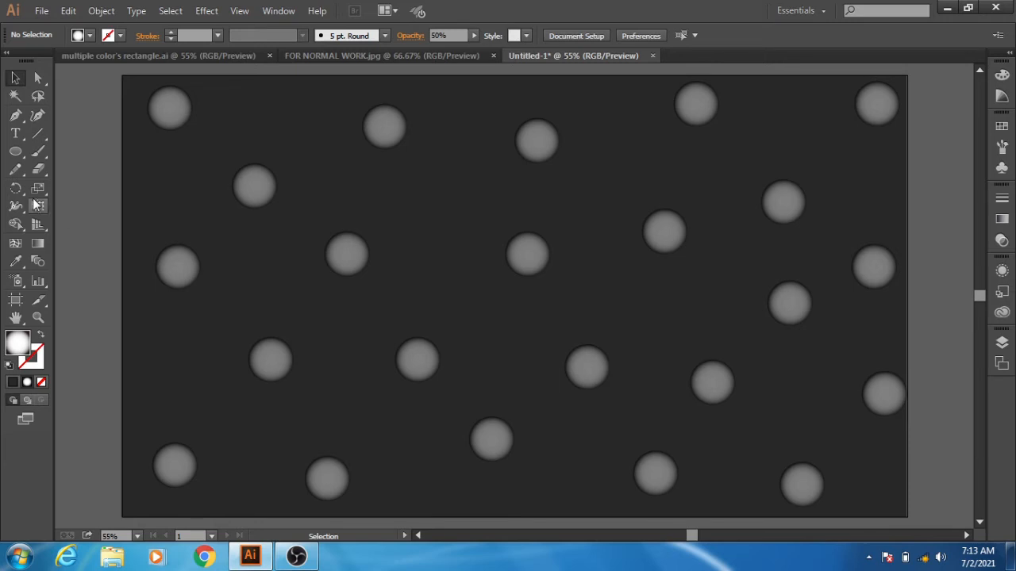
Draw a white rectangle without a stroke over the circles, covering the entire artboard
left_click_drag(15, 151, 50, 154)
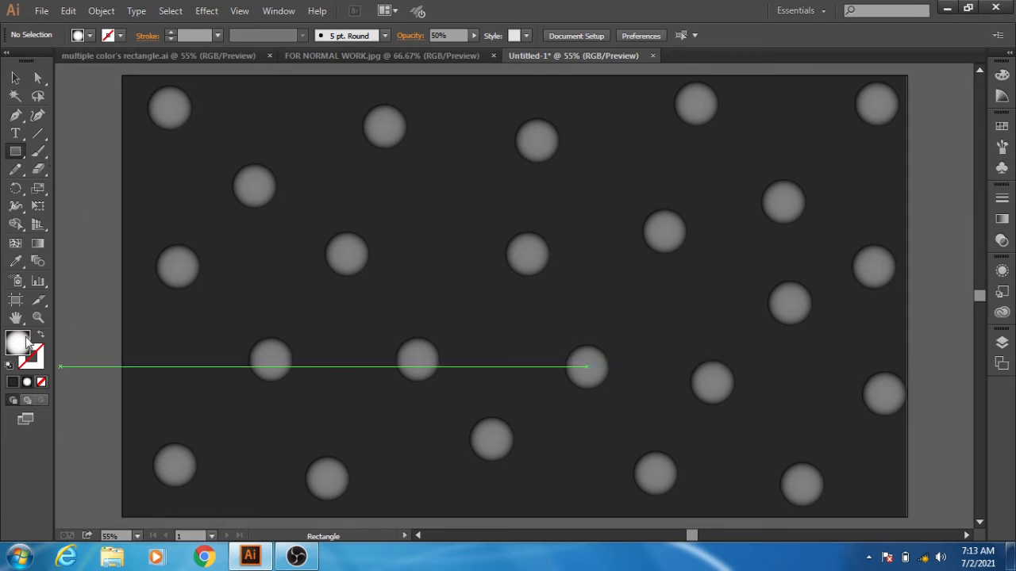
left_click(8, 365)
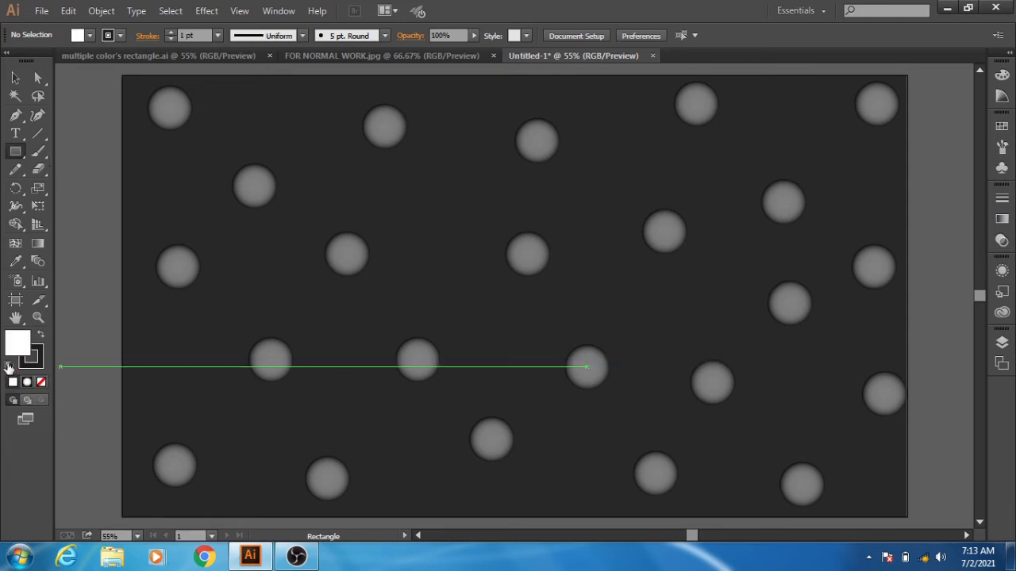
left_click(31, 363)
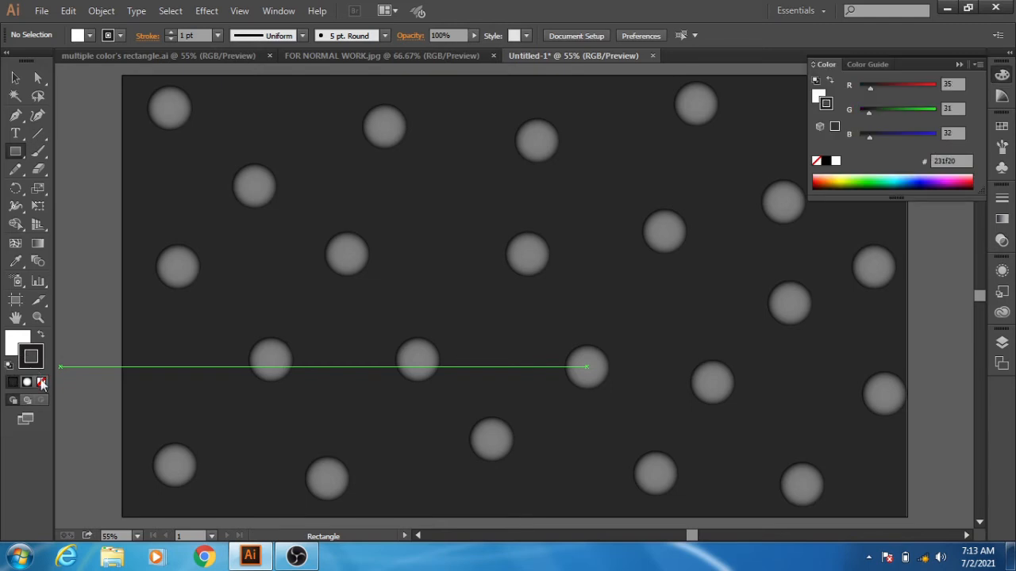
left_click(43, 383)
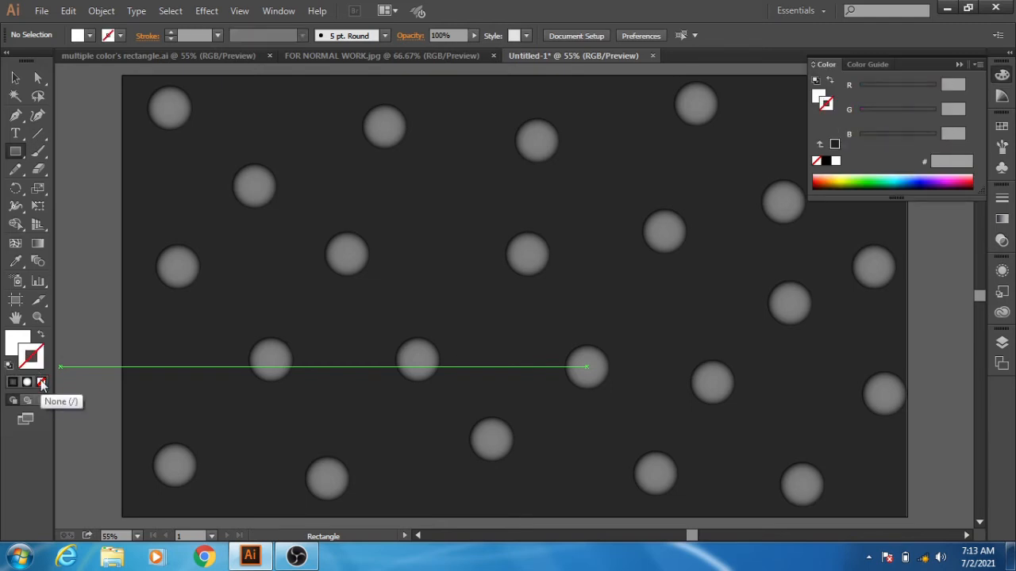
left_click(1001, 79)
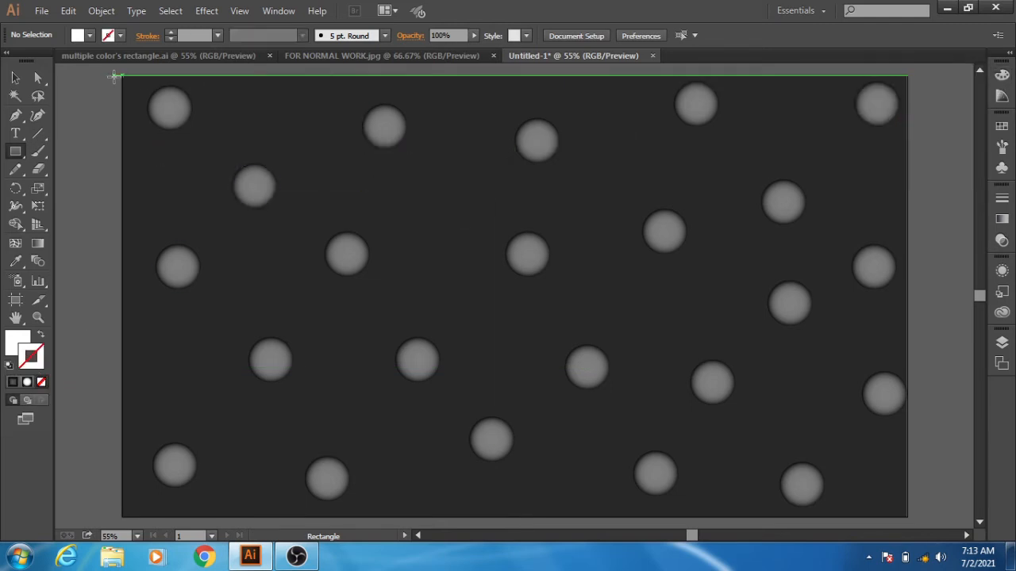
left_click_drag(121, 75, 717, 428)
left_click_drag(830, 474, 909, 517)
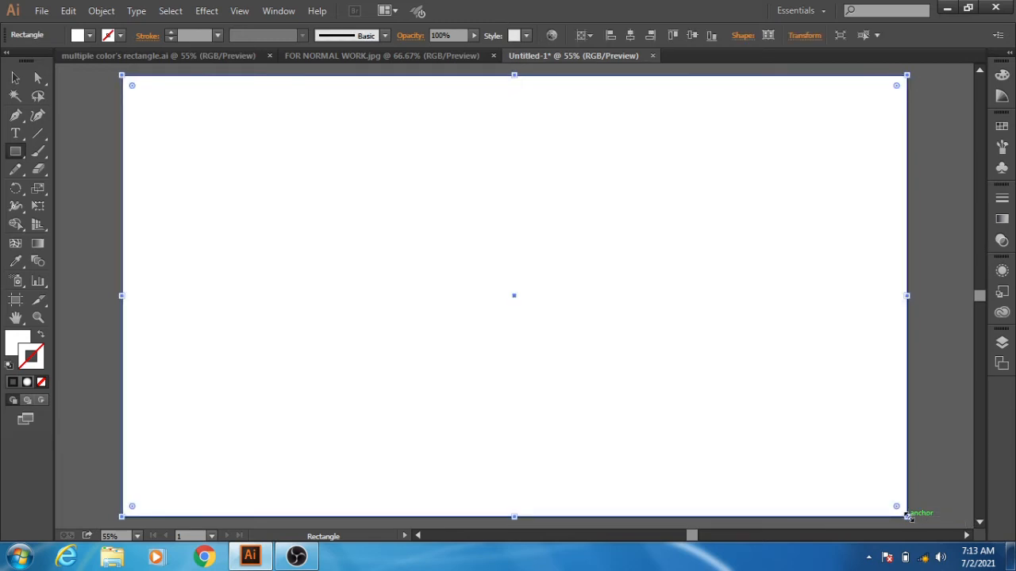
Set the white rectangle's blend mode to Difference
left_click(999, 242)
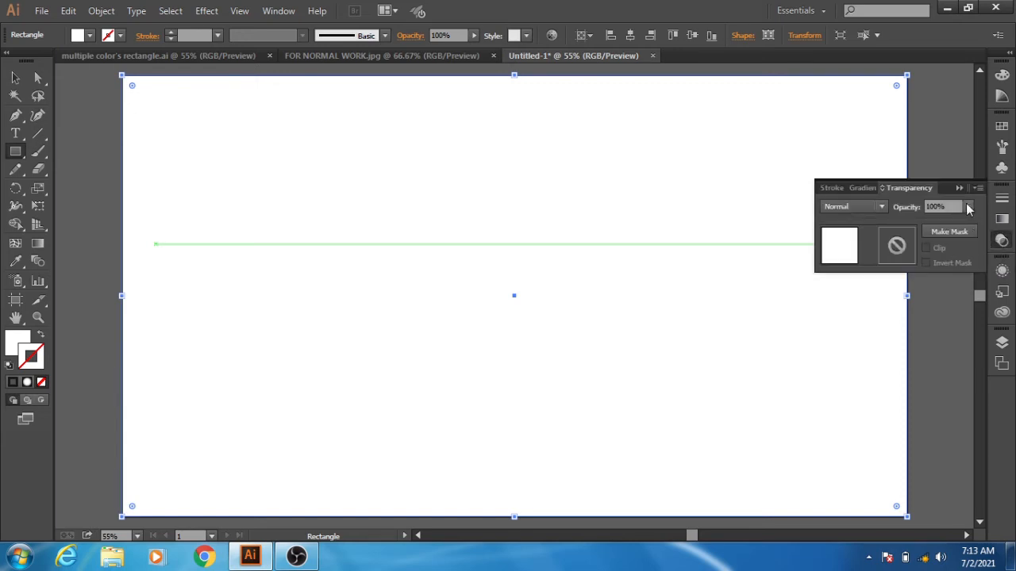
left_click(882, 206)
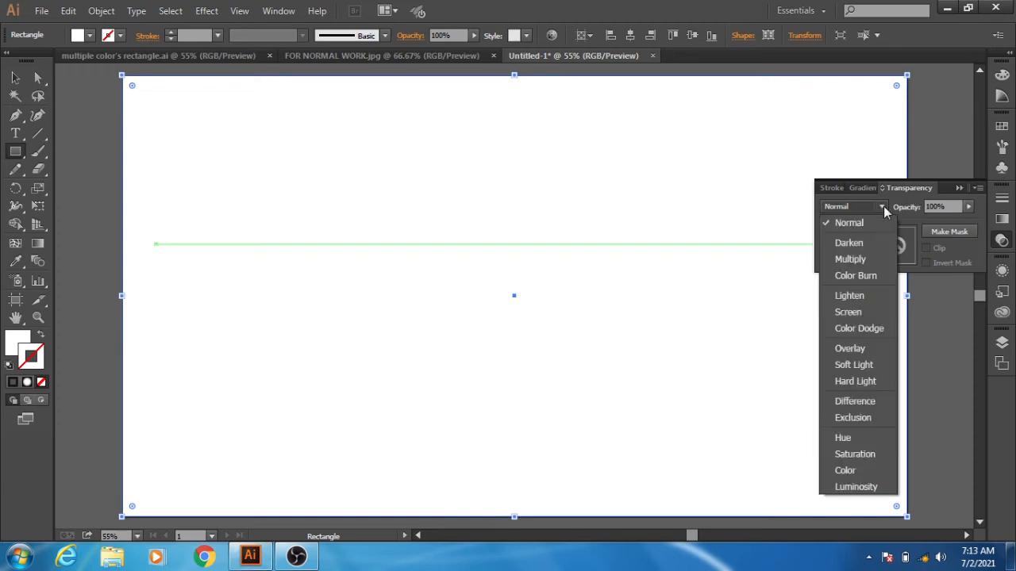
left_click(855, 402)
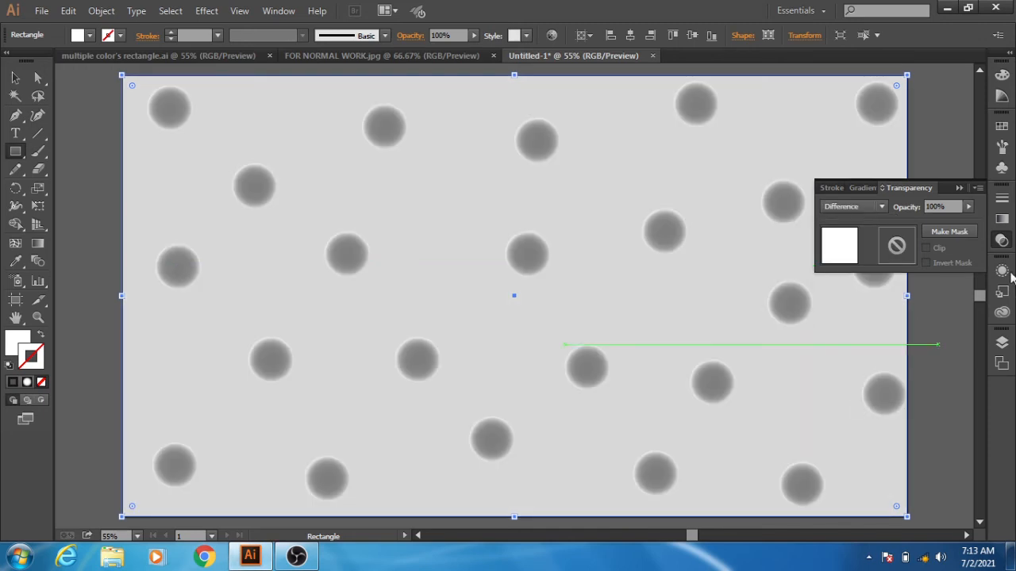
Deselect the white rectangle and view the FOR NORMAL WORK.jpg document for reference
left_click(1002, 242)
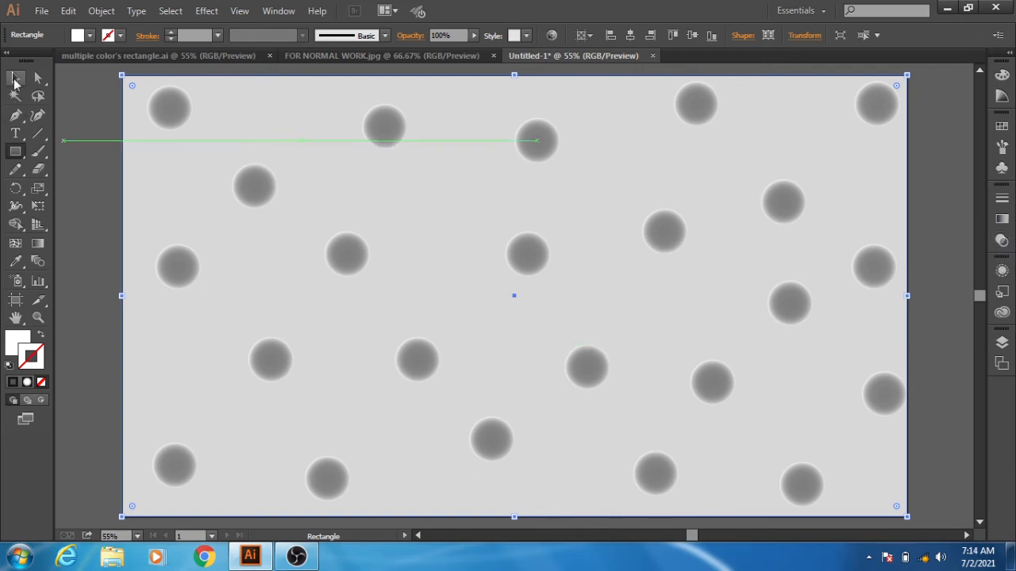
left_click(16, 78)
left_click(71, 128)
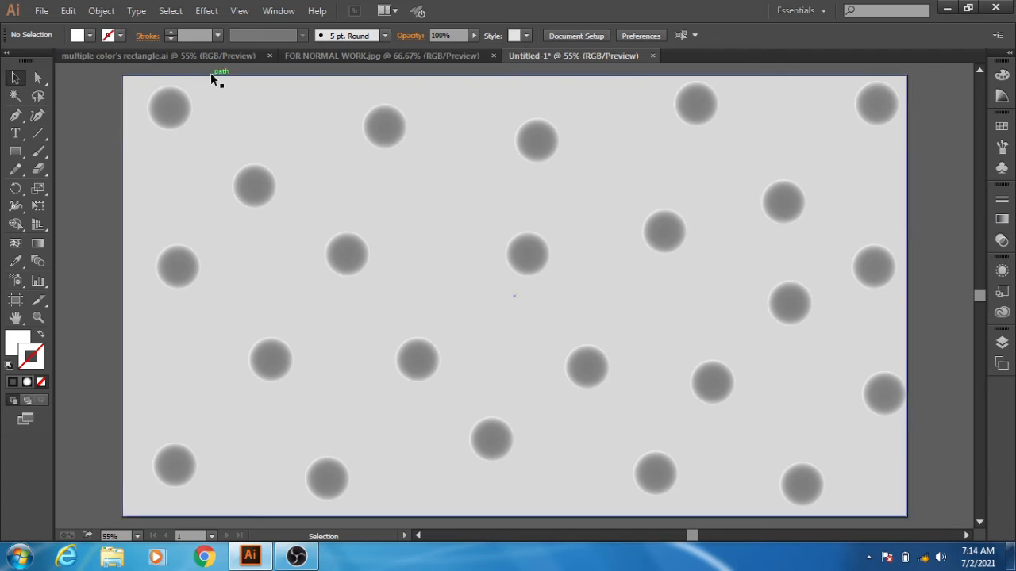
left_click(377, 57)
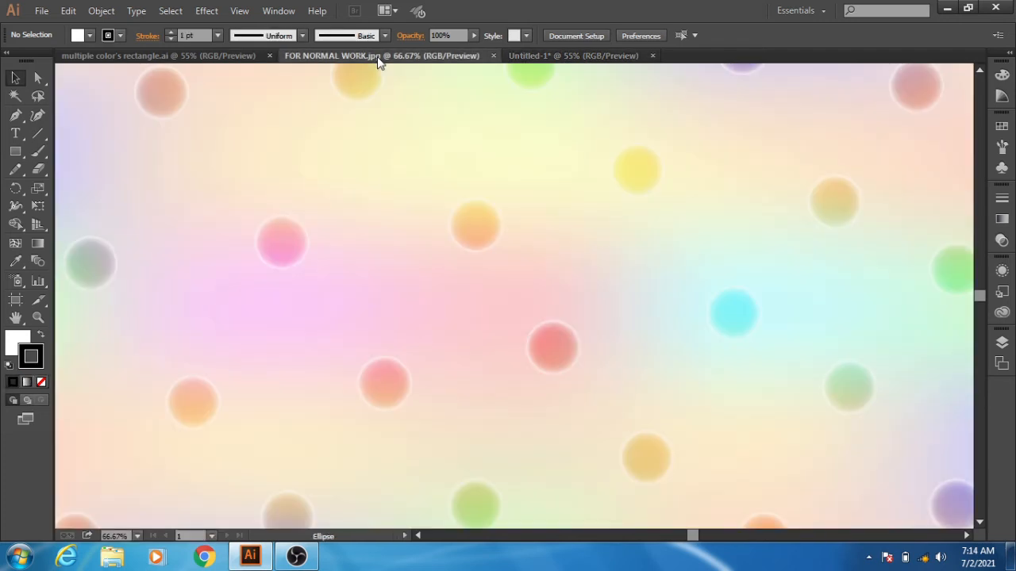
Copy the multicoloured mesh from multiple color's rectangle.ai and paste it over the circles in the Untitled-1 document
left_click(182, 59)
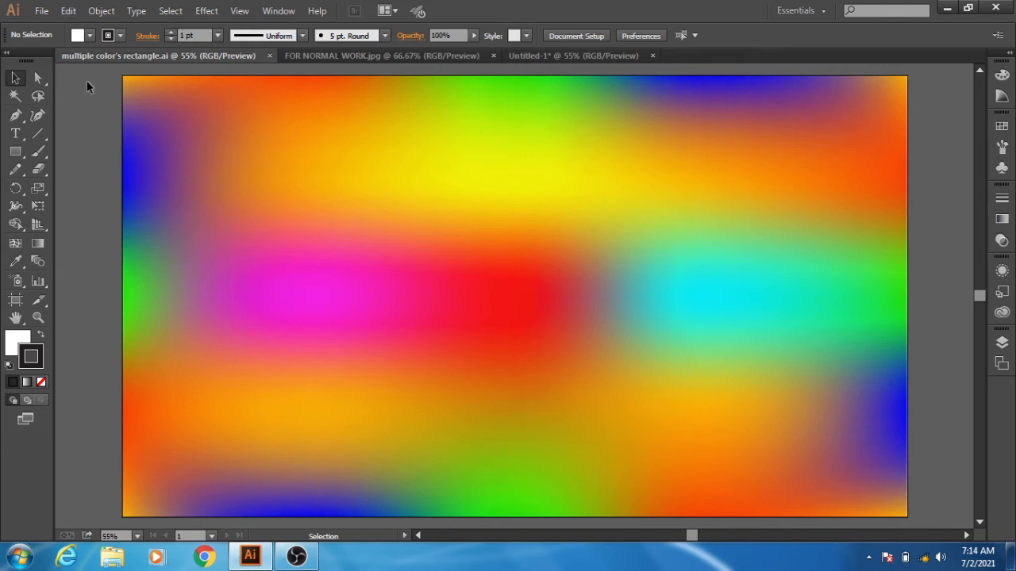
key("ctrl+a")
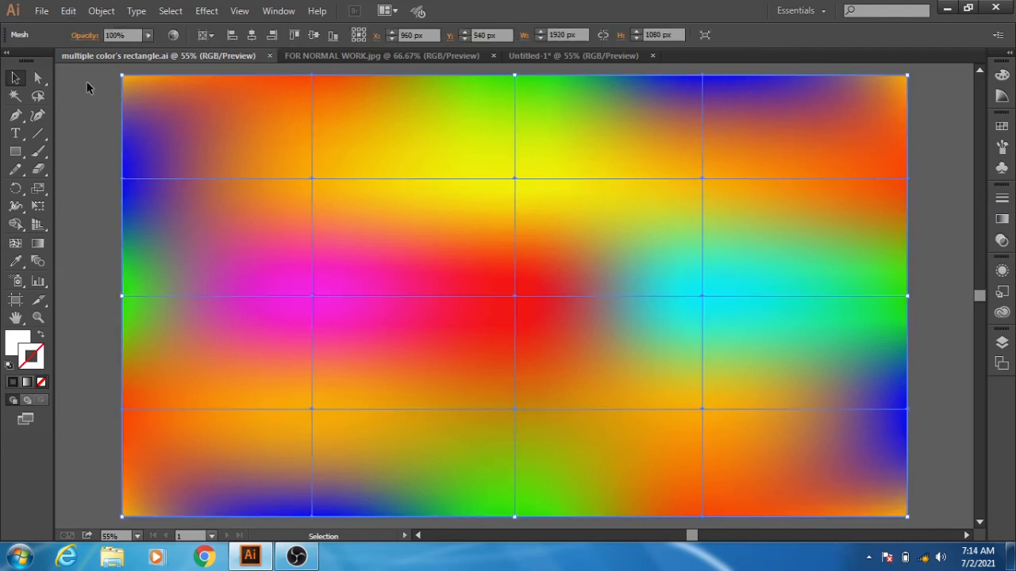
left_click(68, 10)
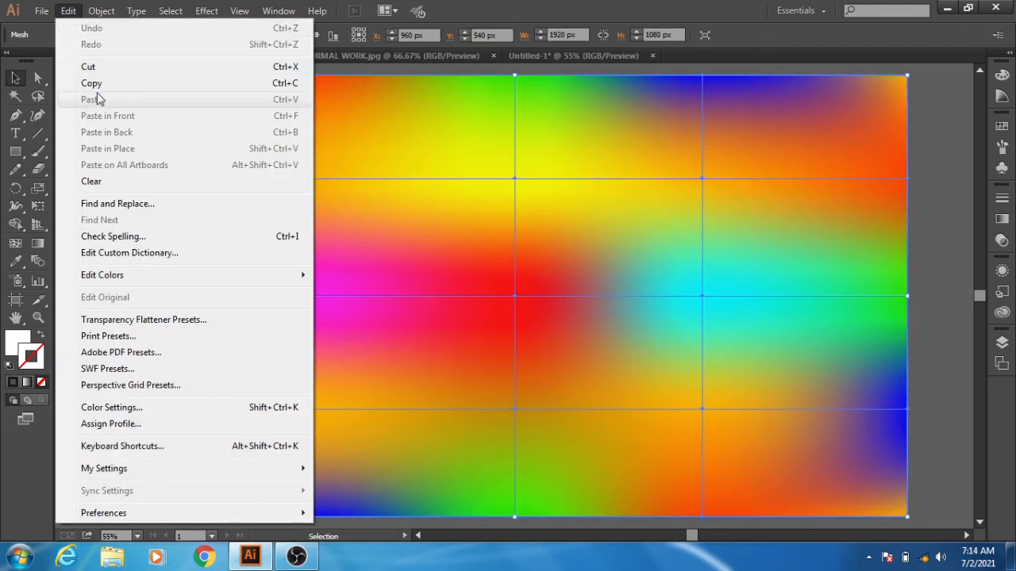
left_click(92, 83)
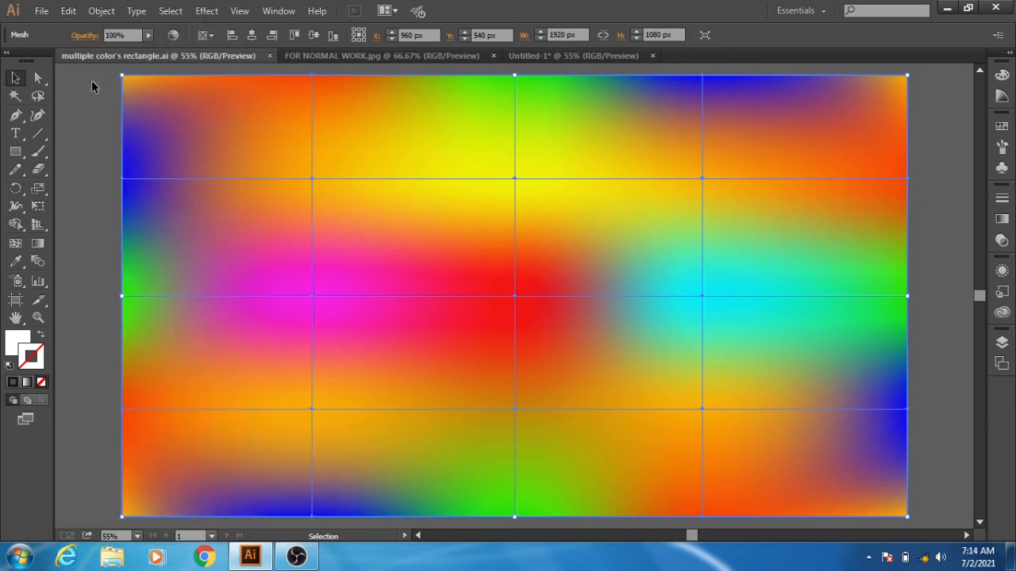
left_click(575, 53)
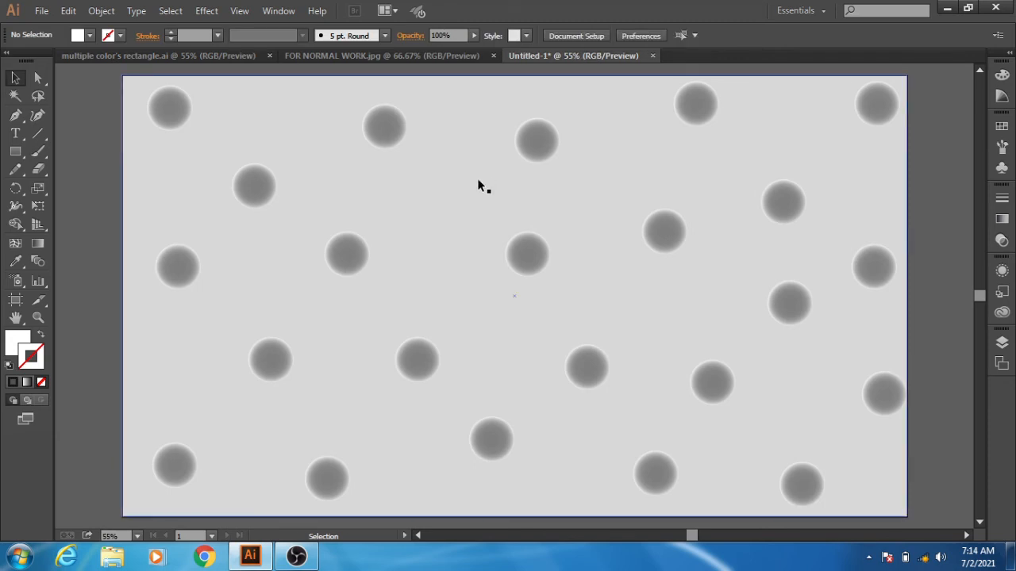
key("ctrl+v")
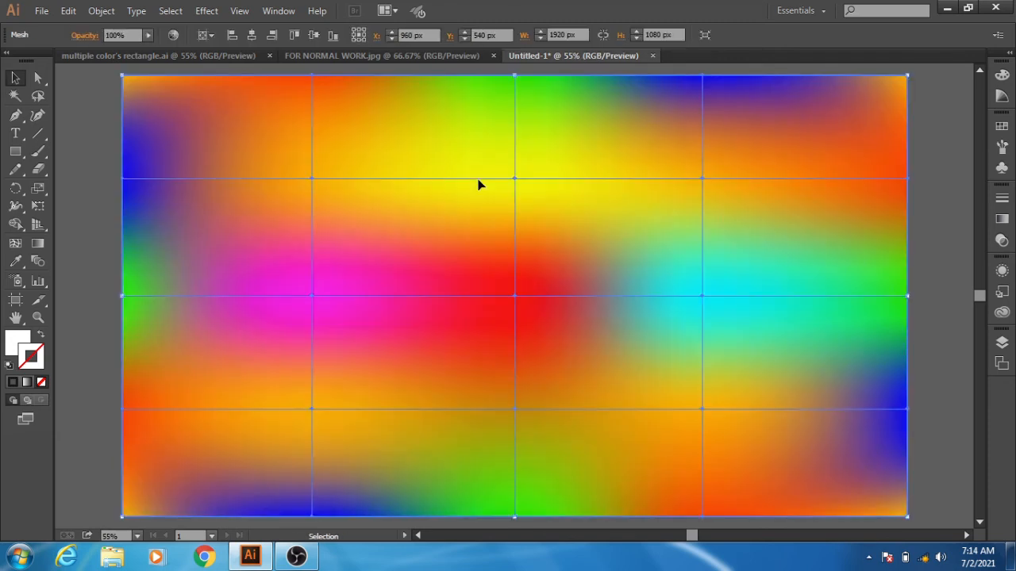
left_click(68, 11)
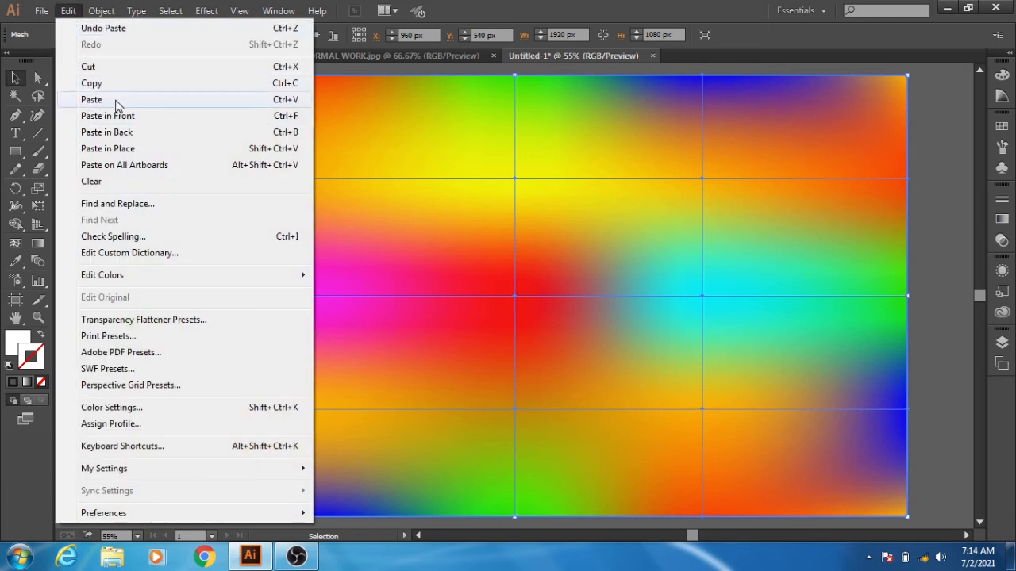
left_click(69, 11)
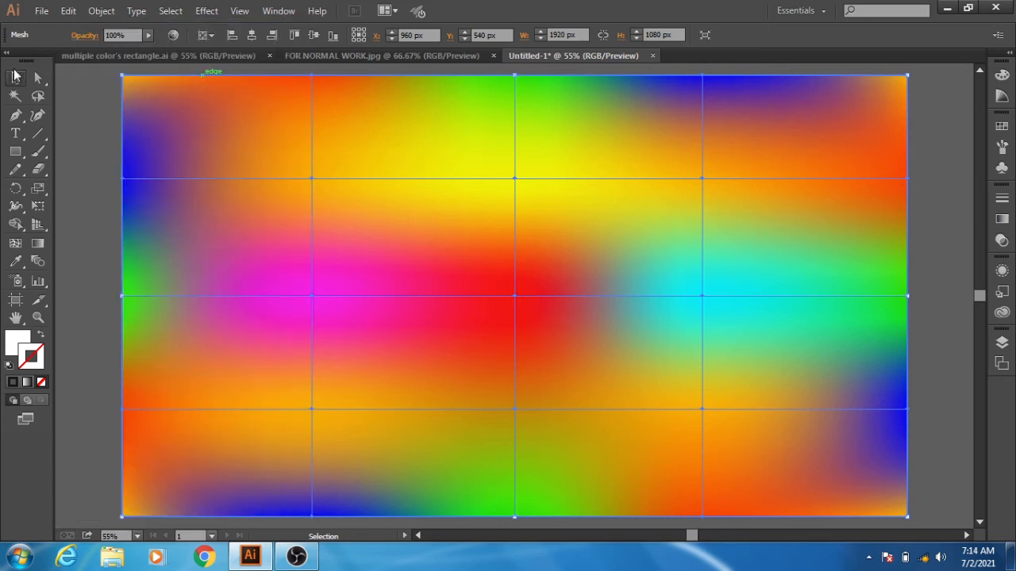
Try the Lighten blend mode on the pasted colour mesh, set it to Screen instead, and deselect the mesh
left_click(14, 79)
left_click(1001, 241)
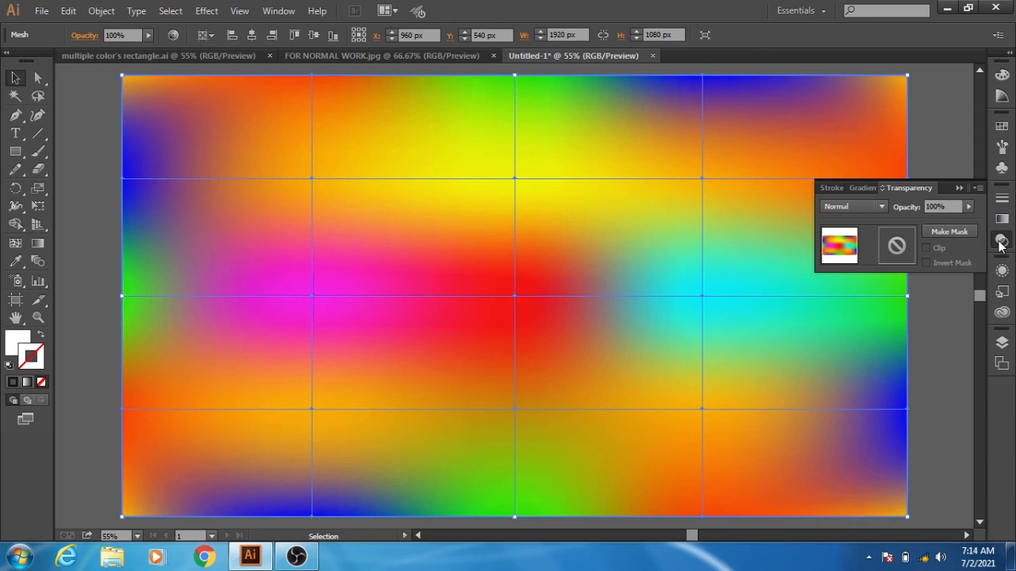
left_click(882, 208)
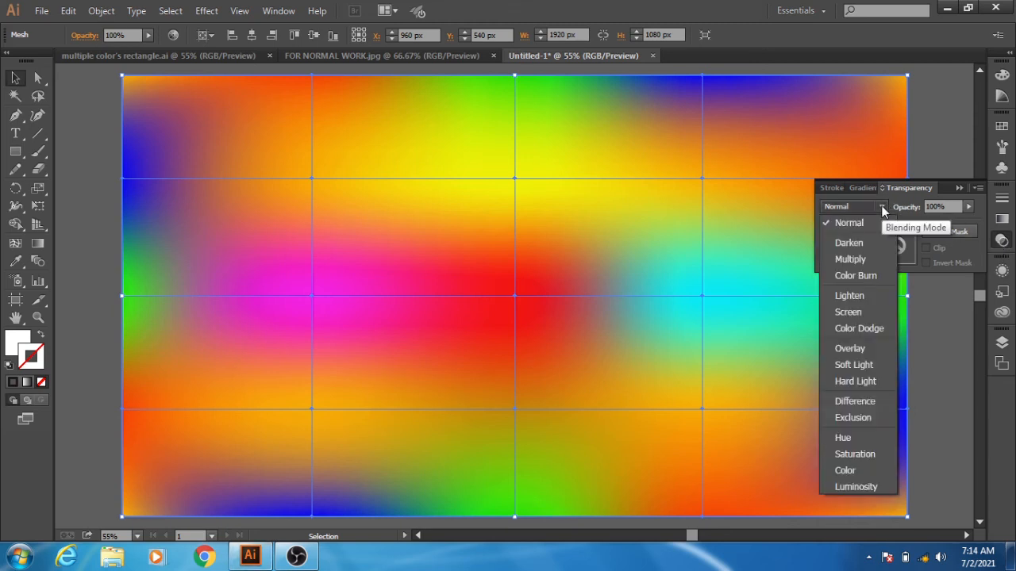
left_click(851, 297)
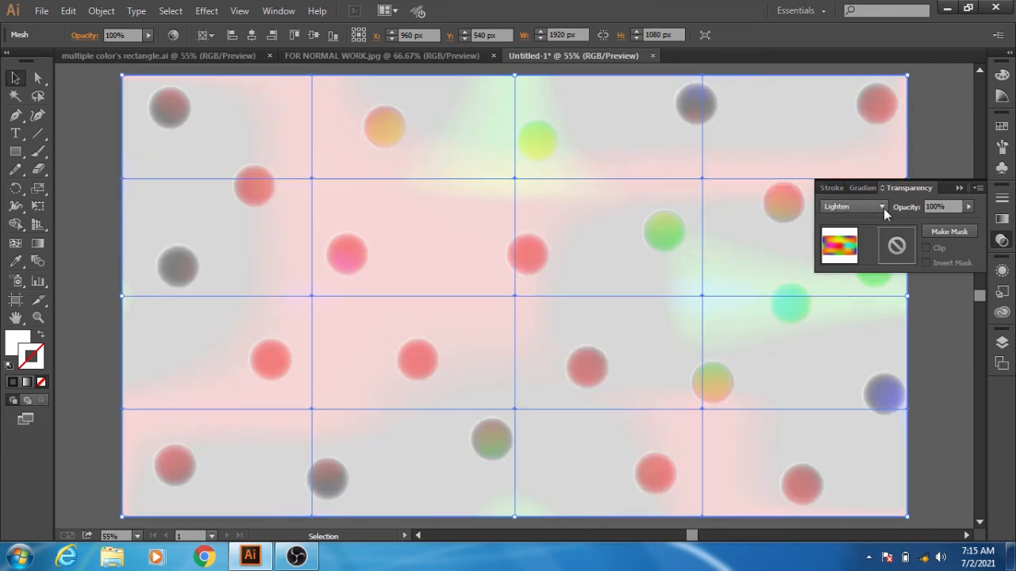
left_click(883, 208)
left_click(846, 312)
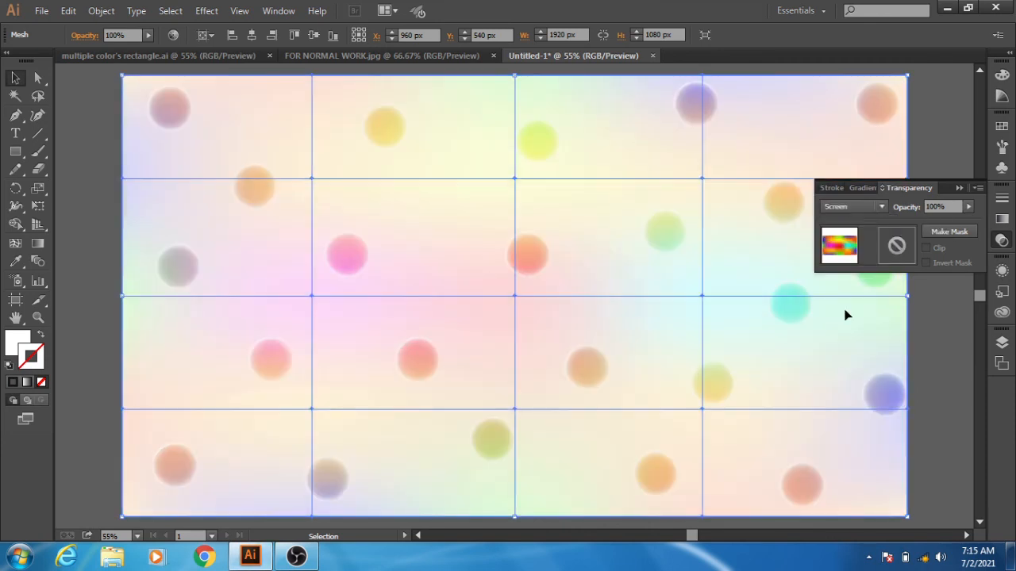
left_click(1001, 241)
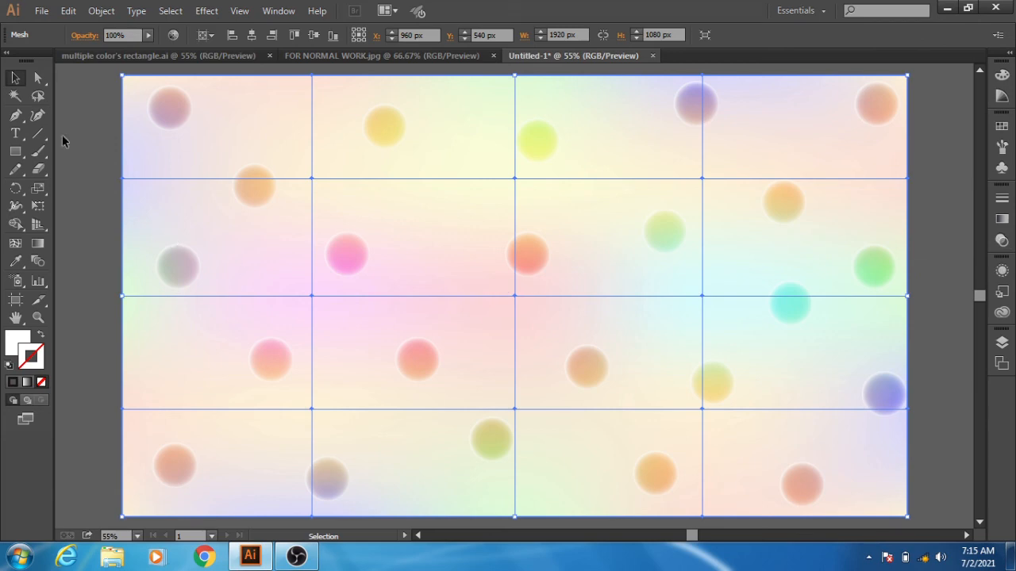
left_click(92, 161)
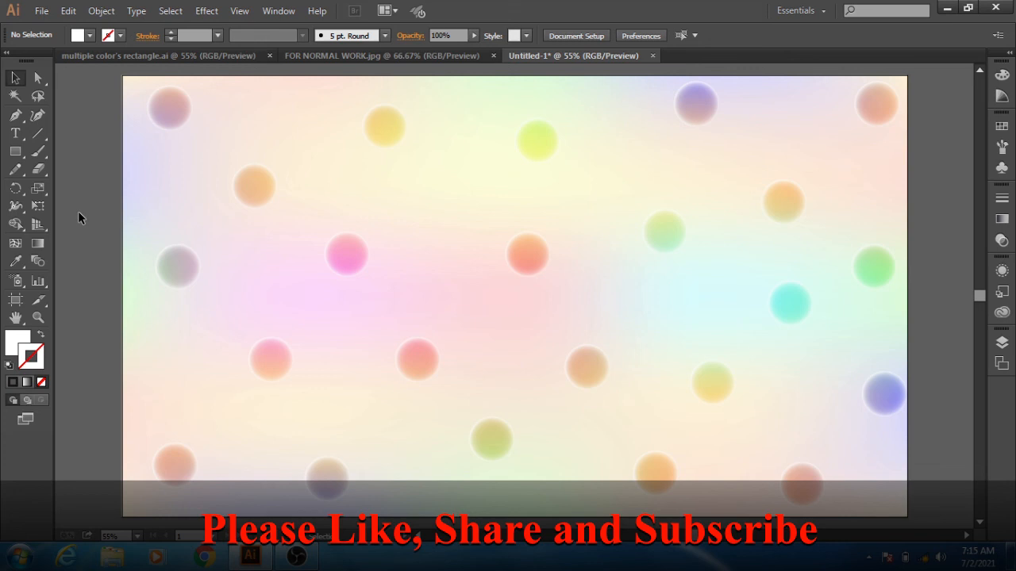
key("ctrl+semicolon")
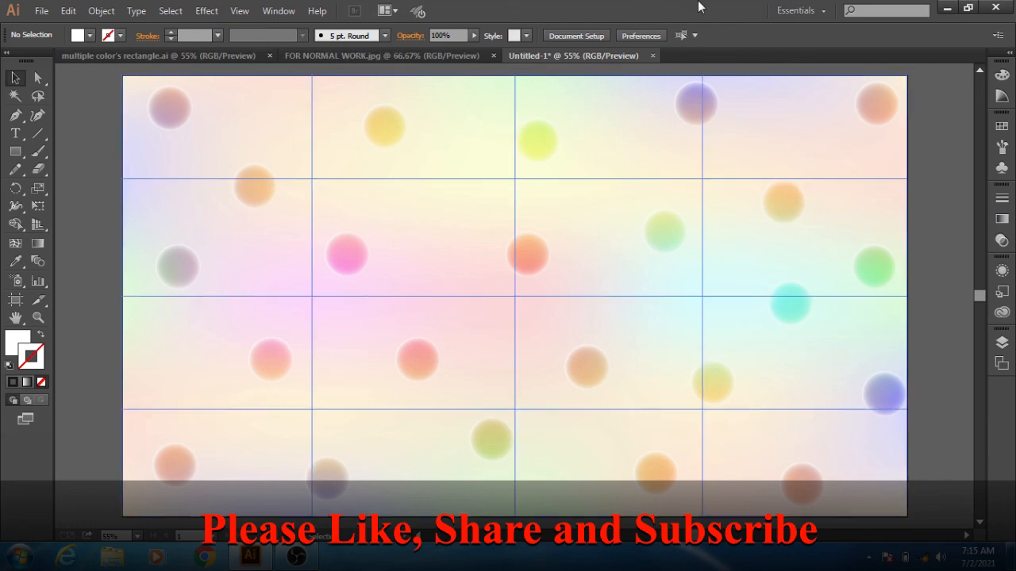